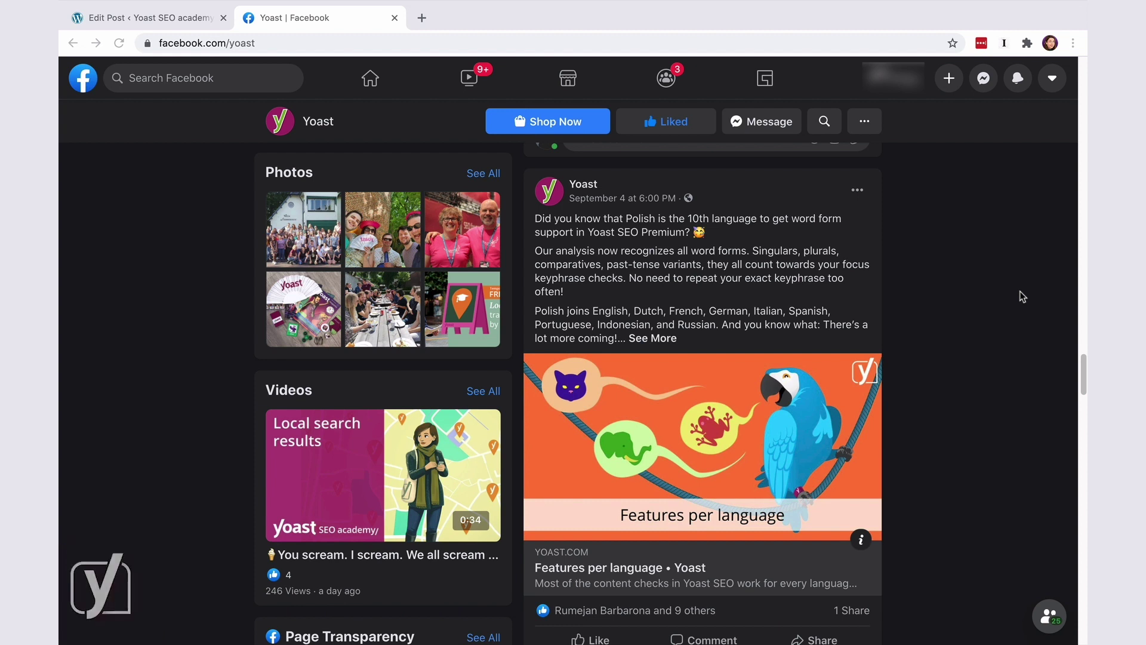
# - Scroll through the Yoast Facebook page's post link previews, then return to the Edit Post tab
pyautogui.scroll(-1, 1020, 297)
pyautogui.scroll(-6, 1020, 292)
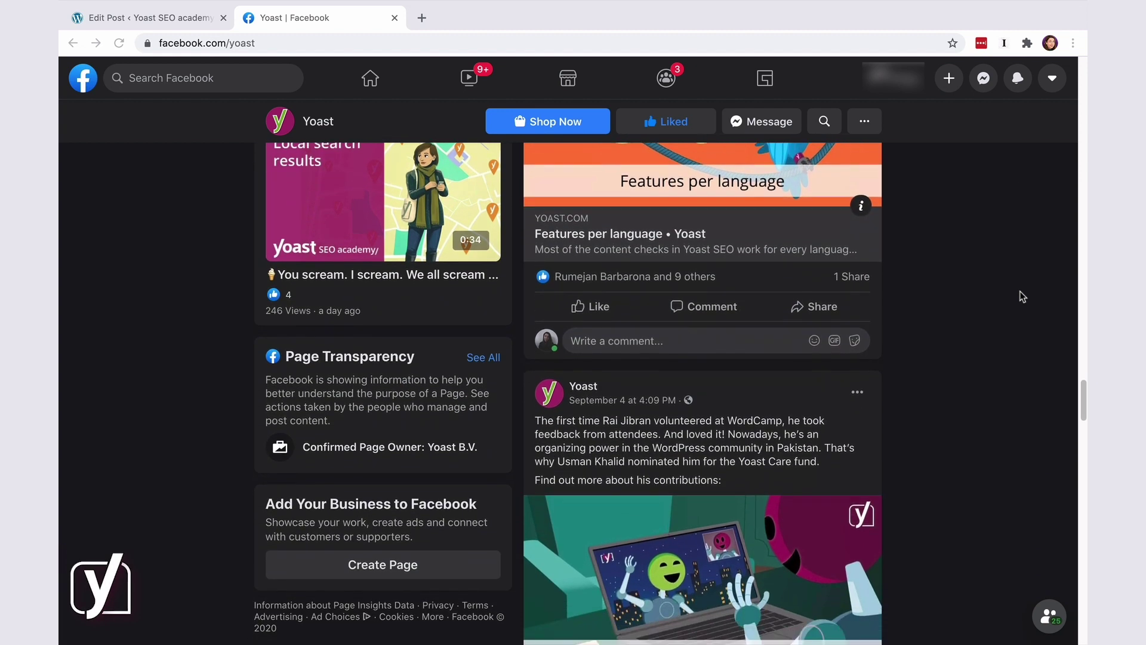
pyautogui.scroll(-1, 1020, 297)
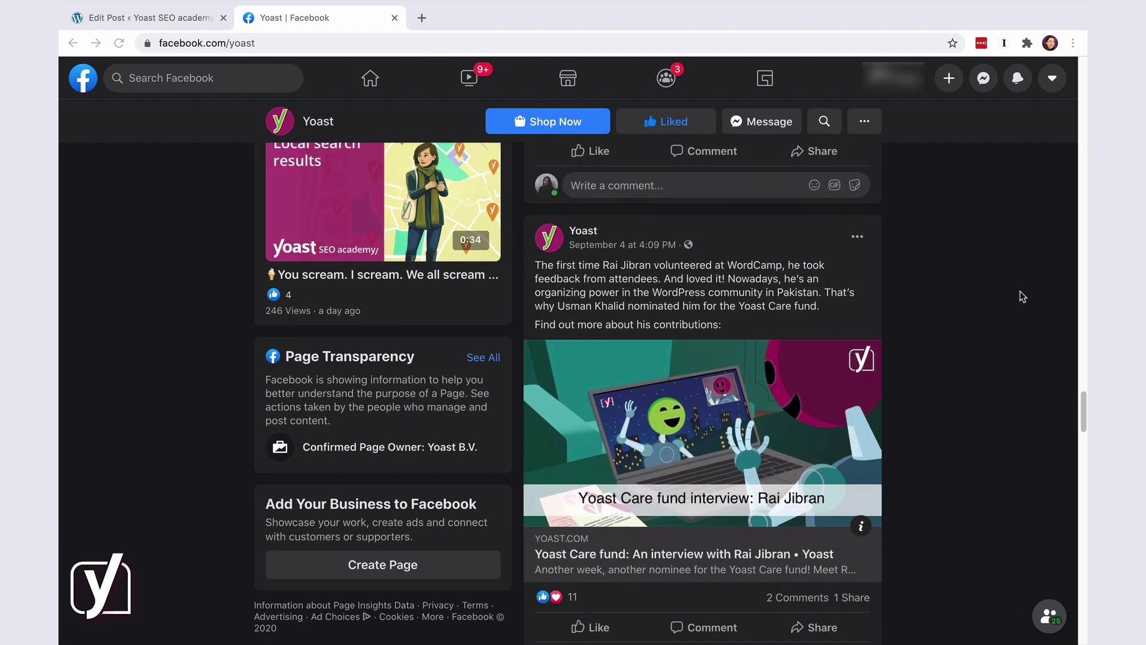
pyautogui.scroll(-4, 1020, 296)
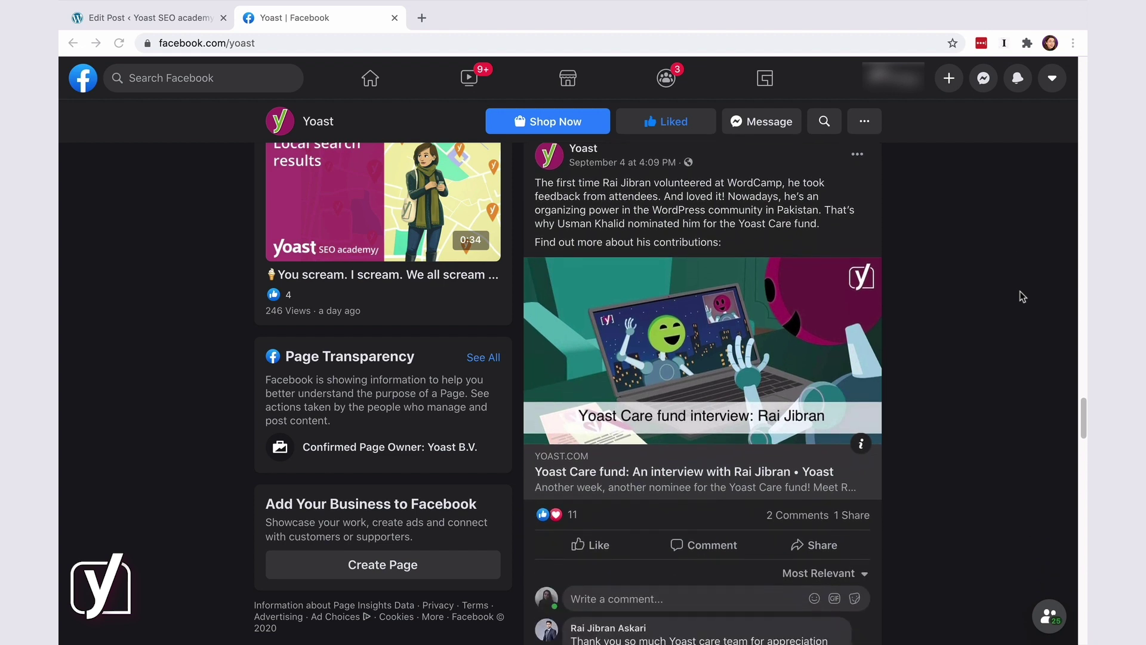
pyautogui.scroll(-3, 1020, 296)
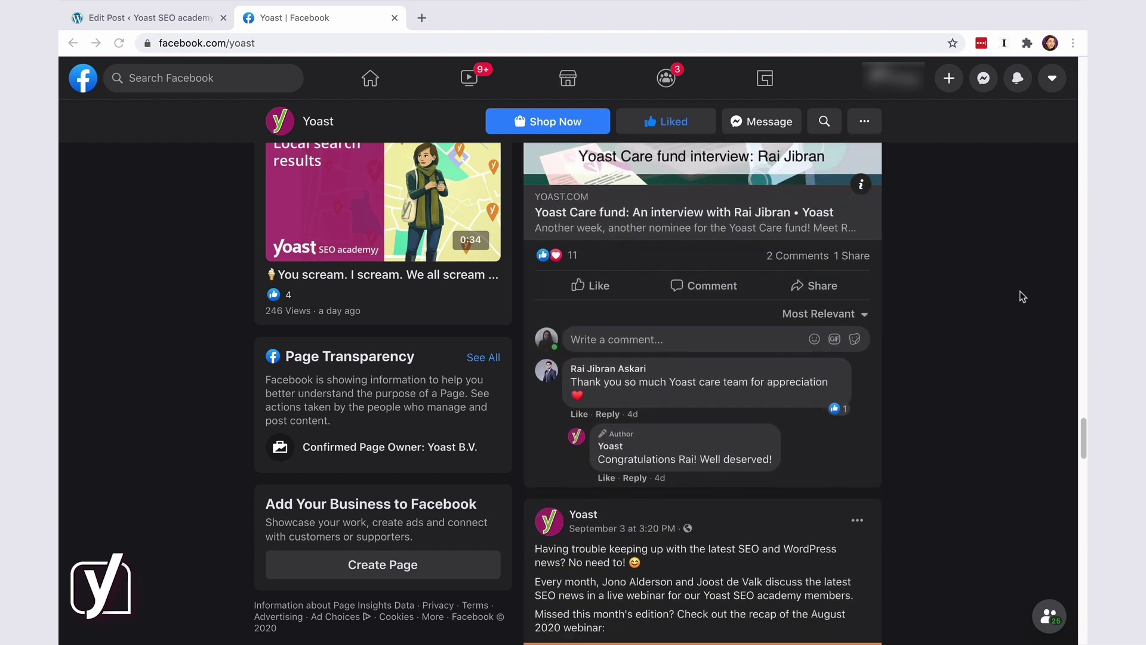
pyautogui.scroll(-3, 1019, 296)
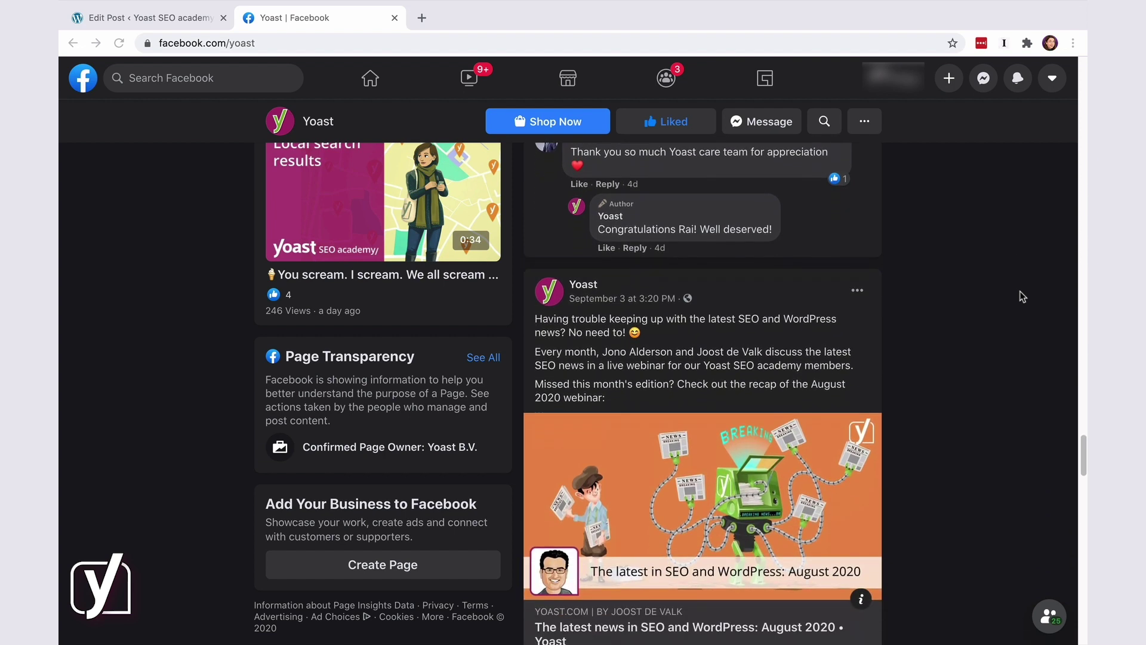
pyautogui.scroll(-1, 1023, 297)
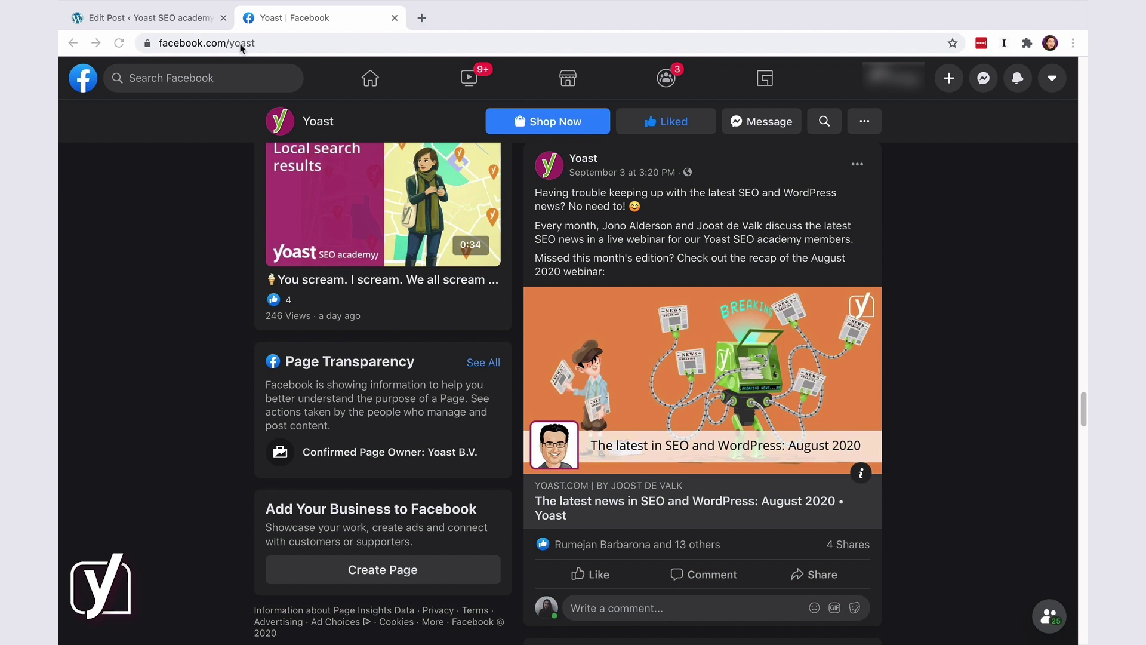
pyautogui.click(185, 21)
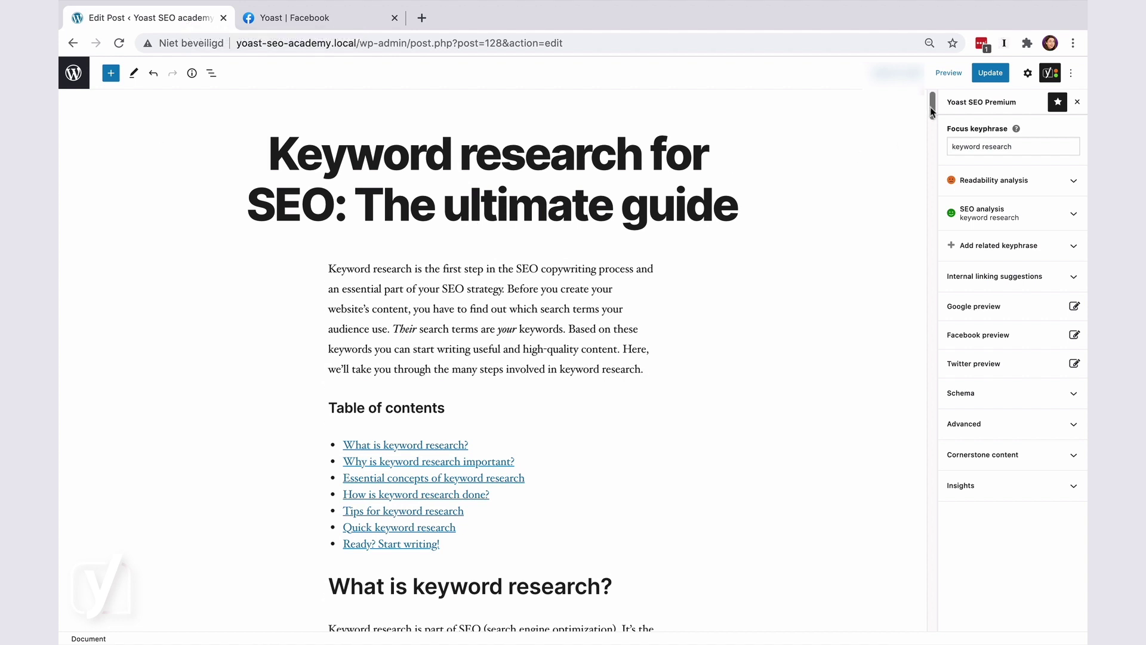
# - Scroll to the Yoast SEO Premium metabox and show its Social tab with the Facebook preview
pyautogui.moveTo(931, 112); pyautogui.dragTo(902, 616)
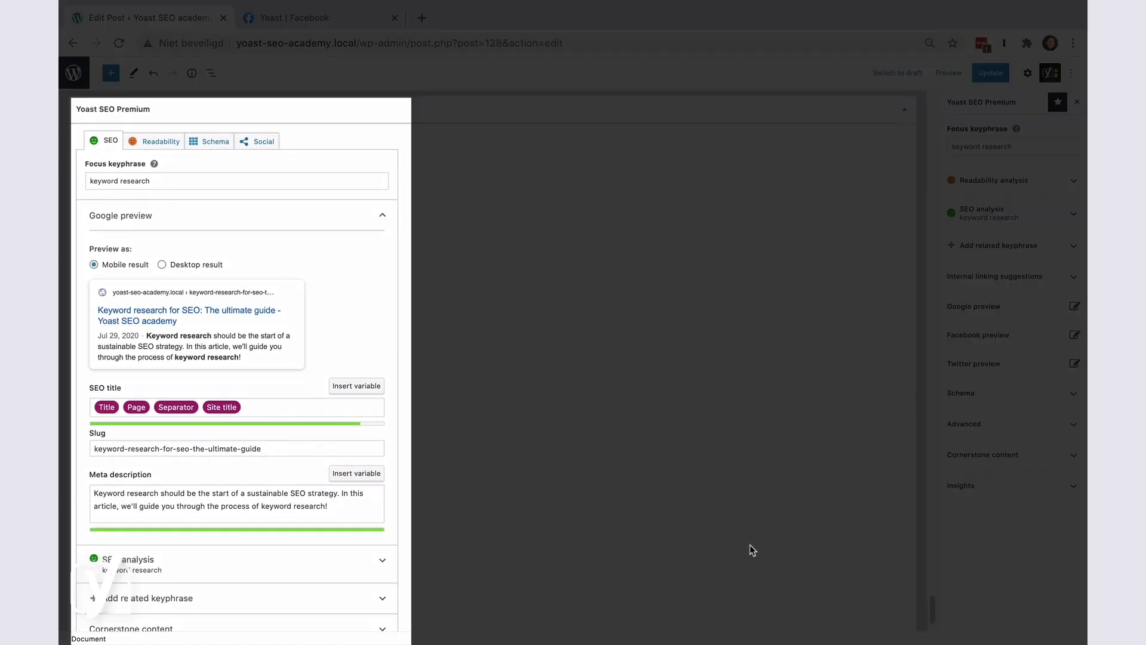
pyautogui.click(251, 147)
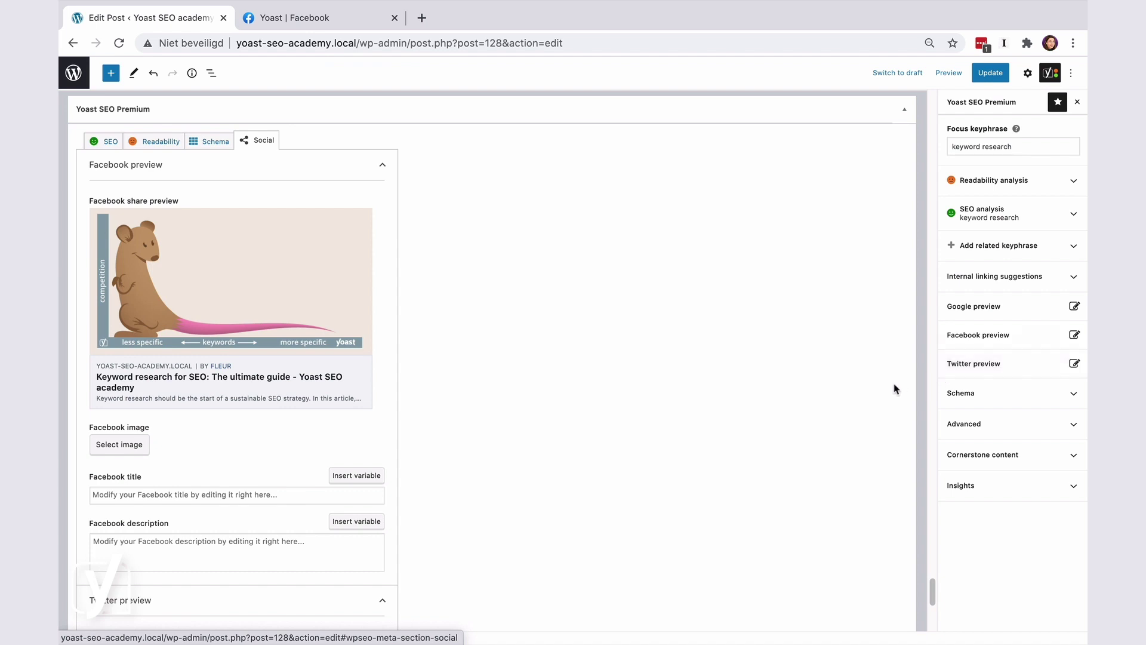
pyautogui.scroll(-1, 894, 389)
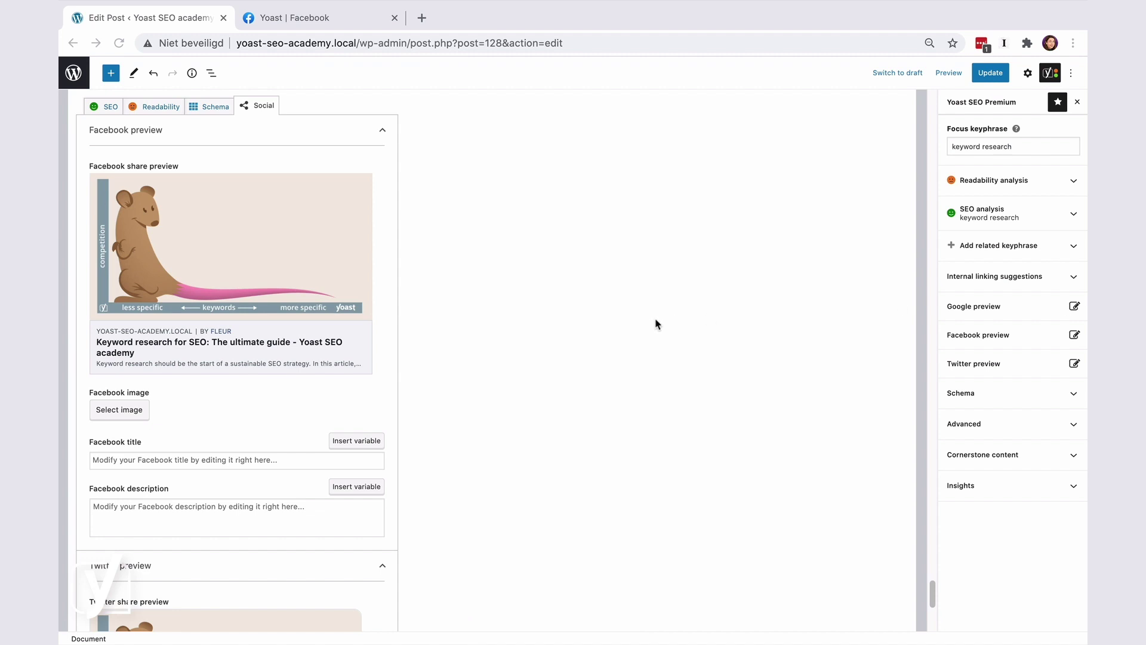
pyautogui.click(991, 348)
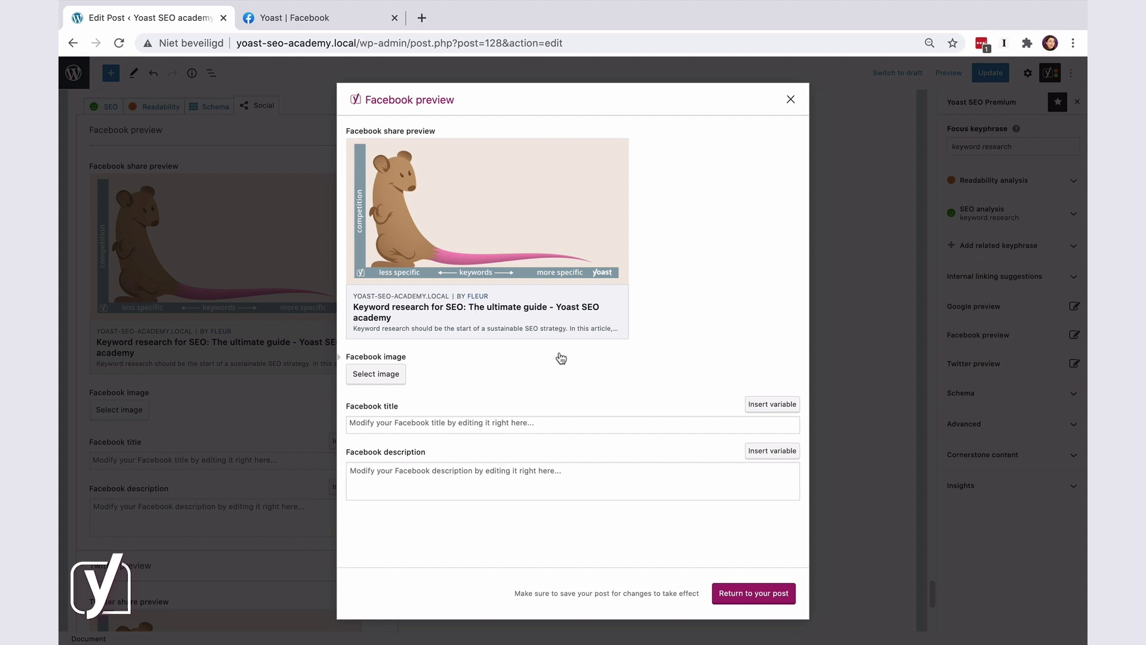
pyautogui.click(791, 100)
# - Set the binoculars illustration as the featured image, then reopen Yoast's Facebook preview editor
pyautogui.click(1026, 82)
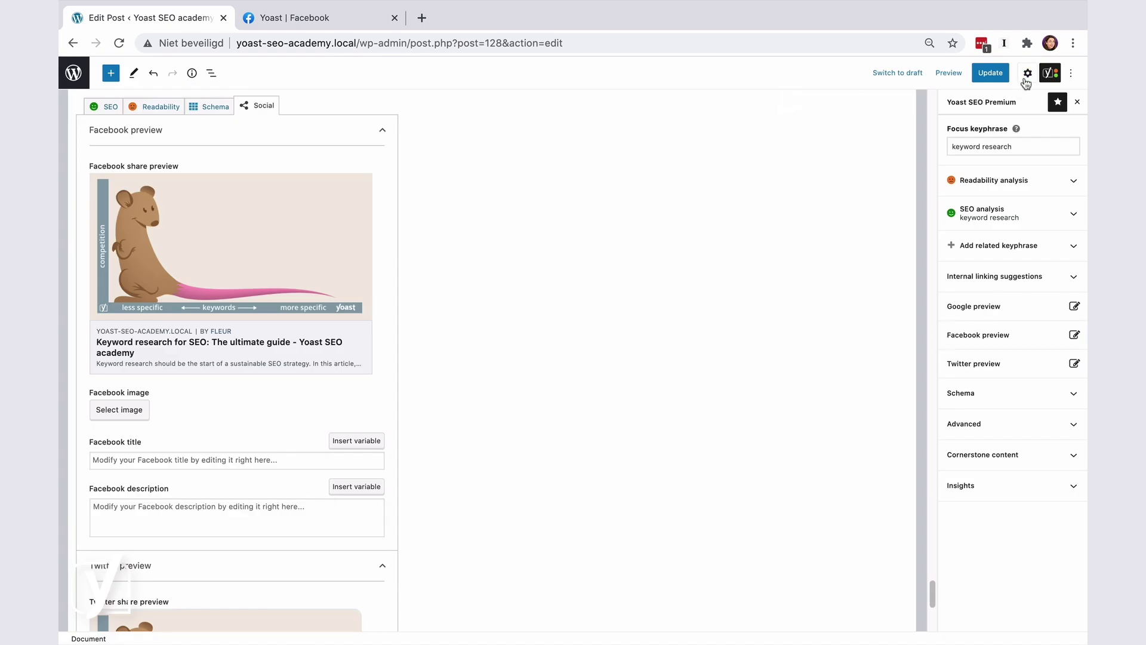
pyautogui.click(1005, 383)
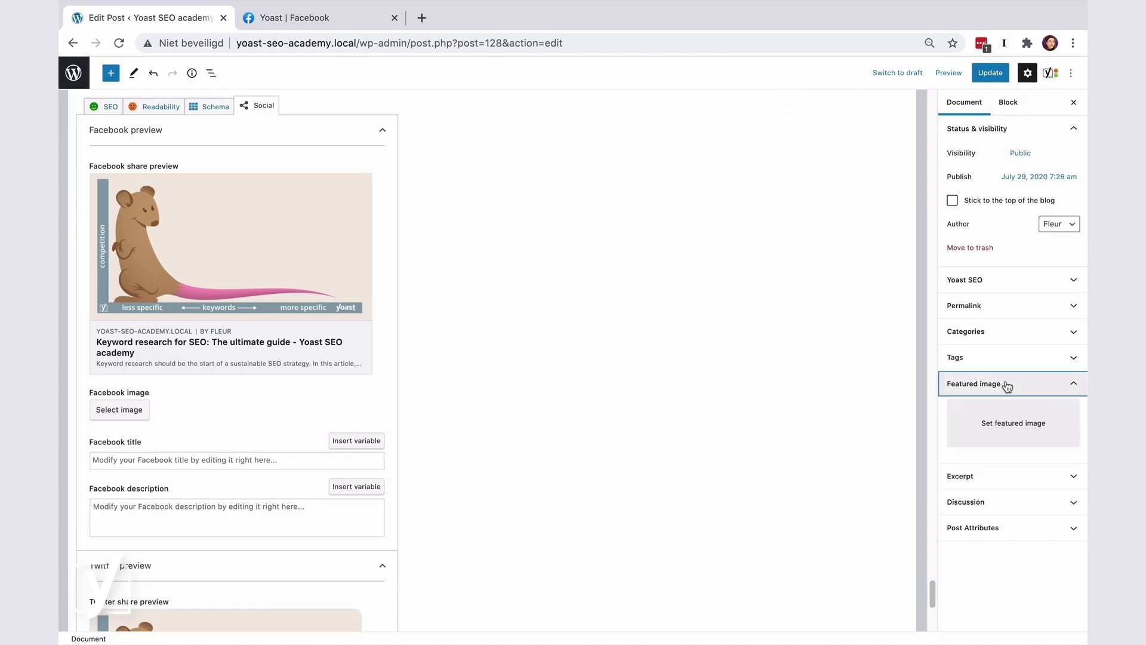
pyautogui.click(1009, 423)
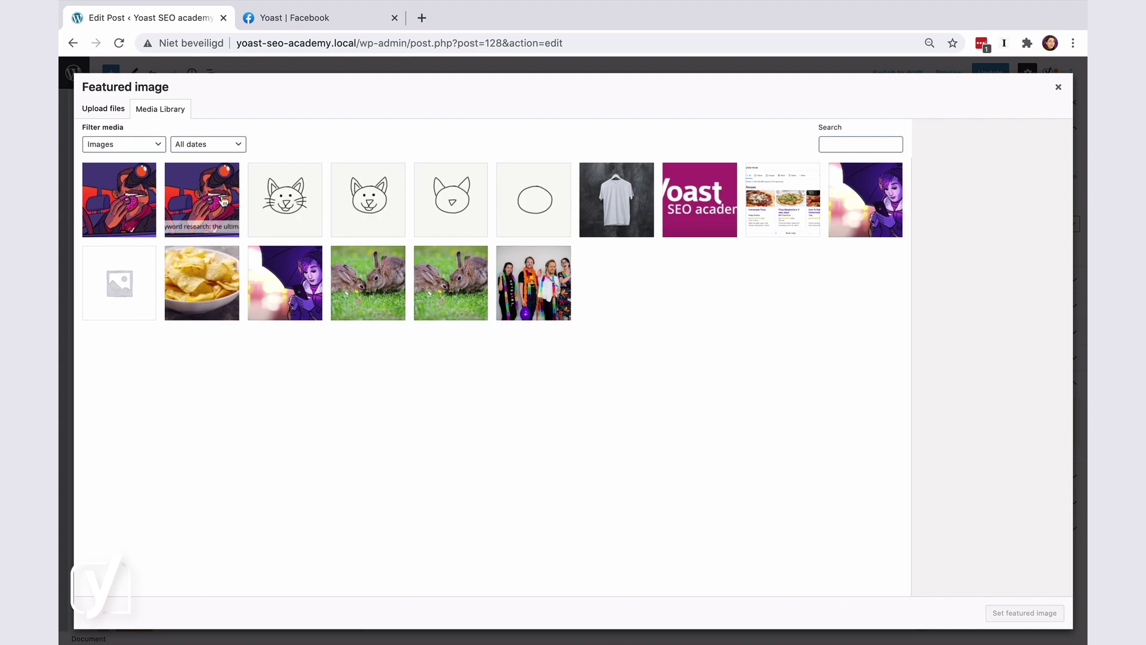
pyautogui.click(148, 190)
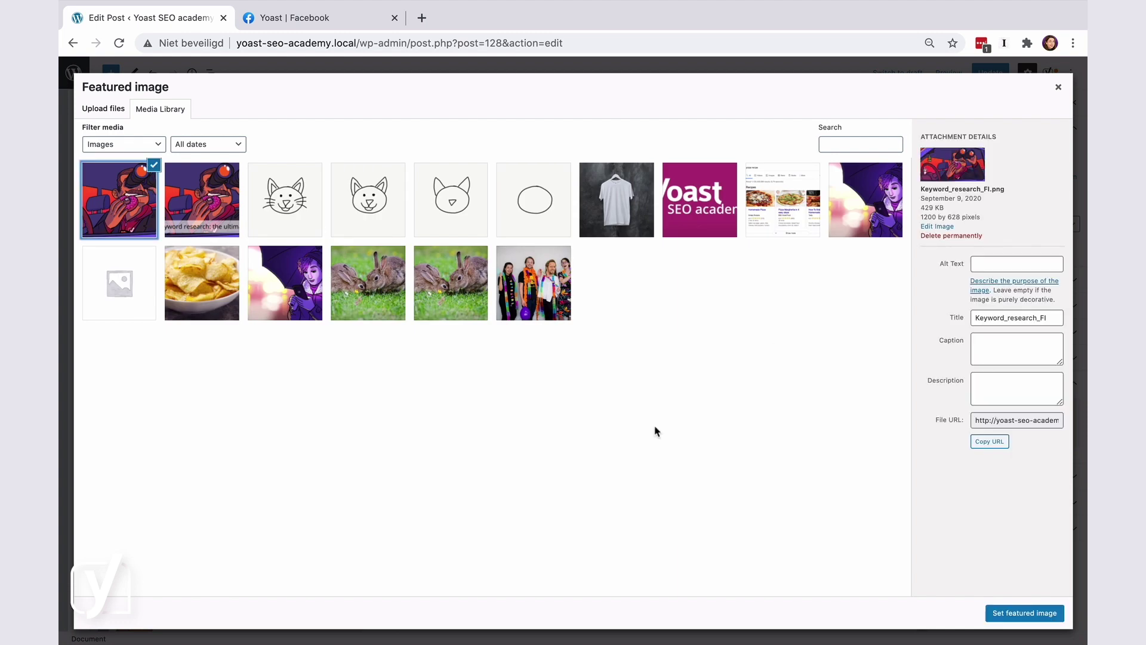
pyautogui.click(1022, 614)
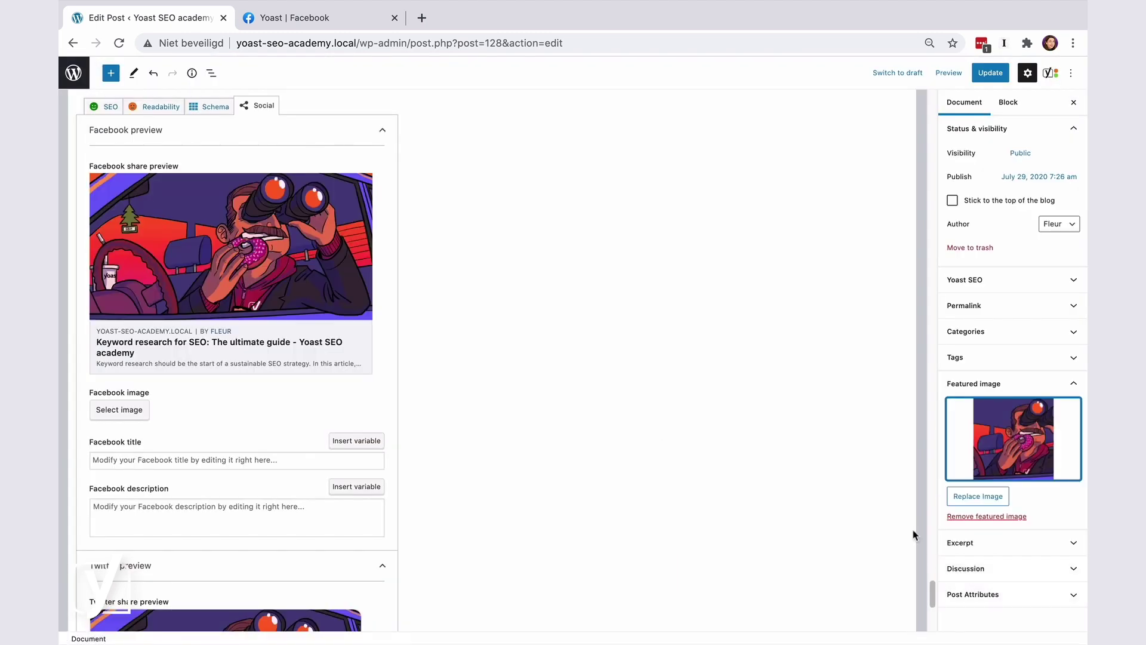
pyautogui.click(1052, 74)
pyautogui.click(1004, 334)
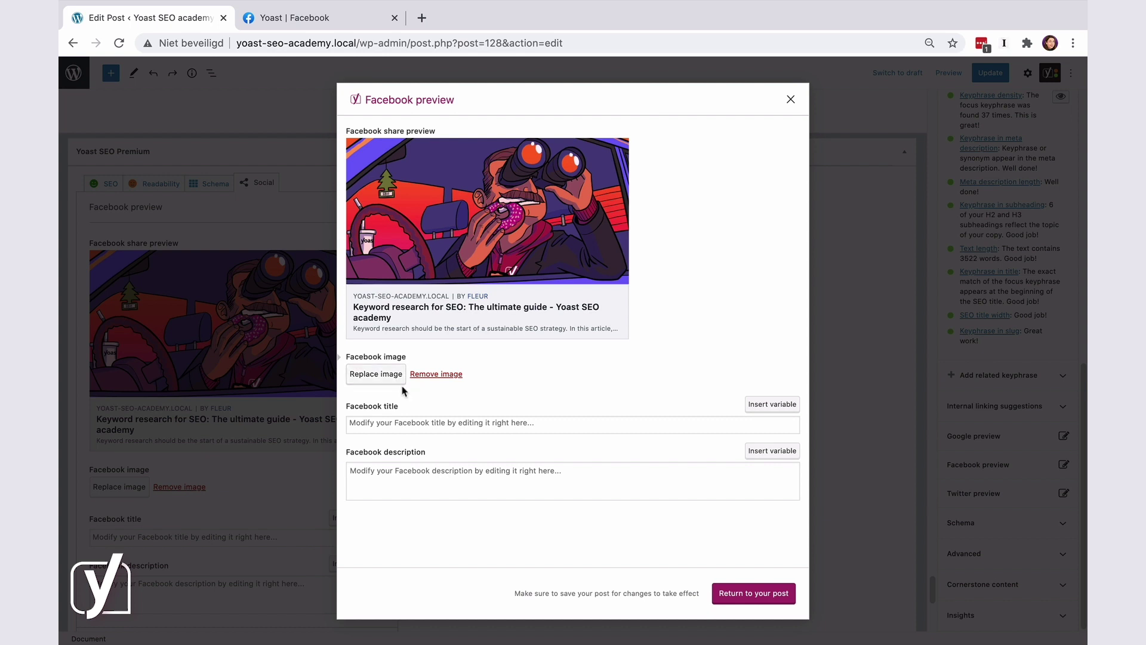
# - Replace the Facebook share image with the 'Keyword research: the ultimate guide' captioned graphic
pyautogui.click(391, 380)
pyautogui.click(230, 215)
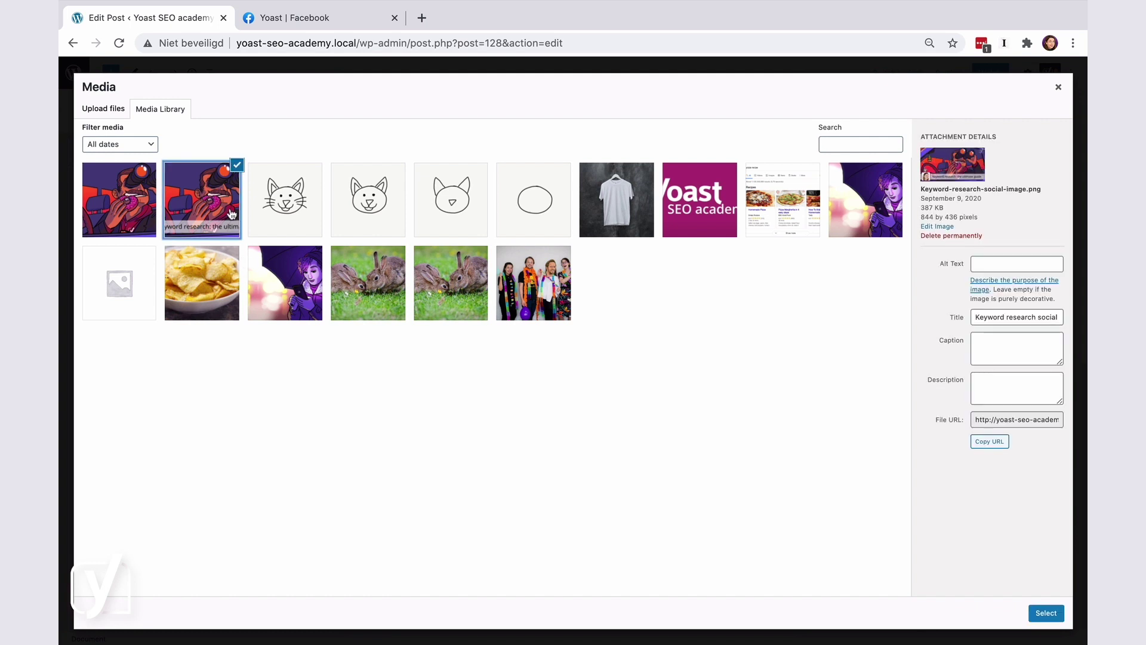
pyautogui.click(1048, 612)
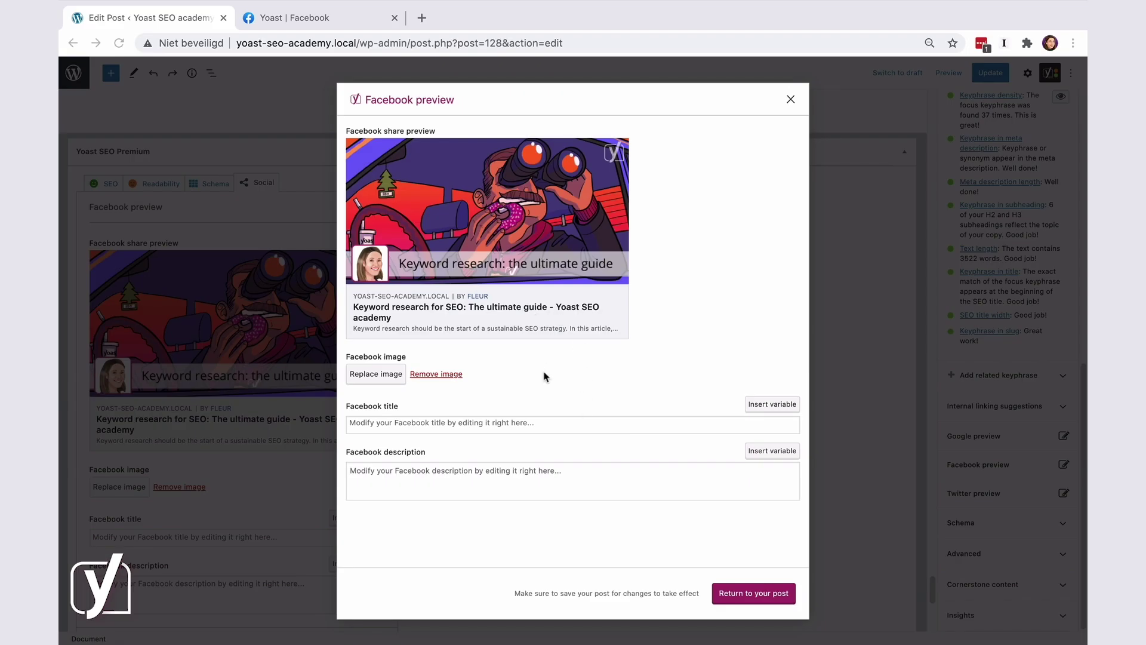
# - Paste 'The ultimate guide for keyword research' as the Facebook title, adding Separator and Site title variables
pyautogui.click(470, 421)
pyautogui.write('The ultimate guide for keyword research')
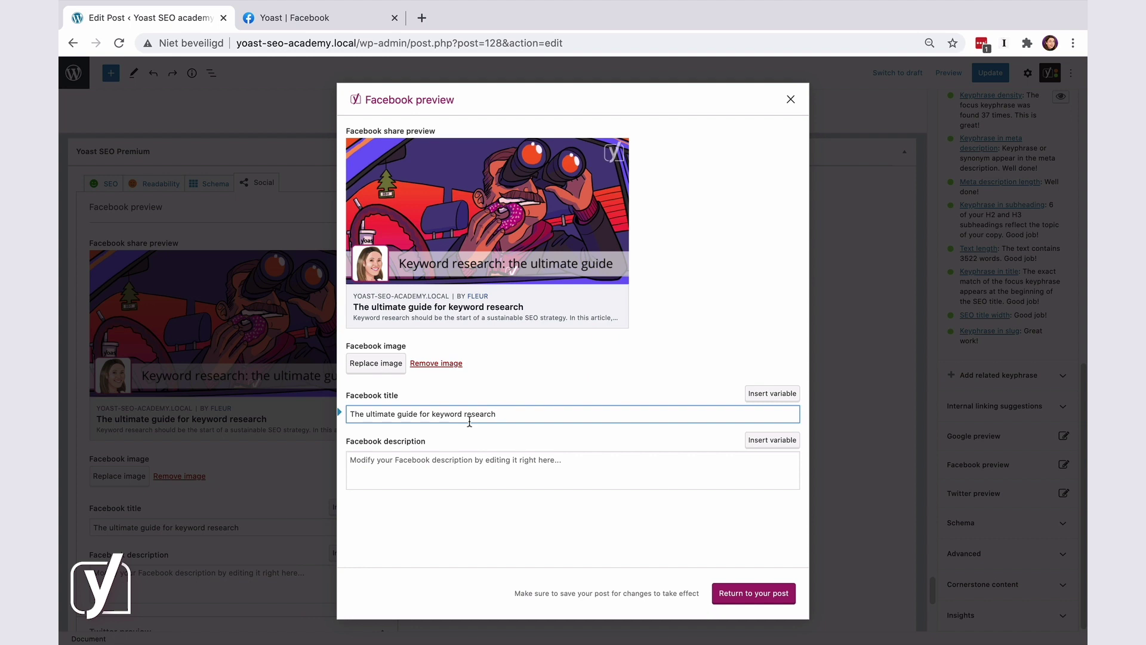
pyautogui.write('%')
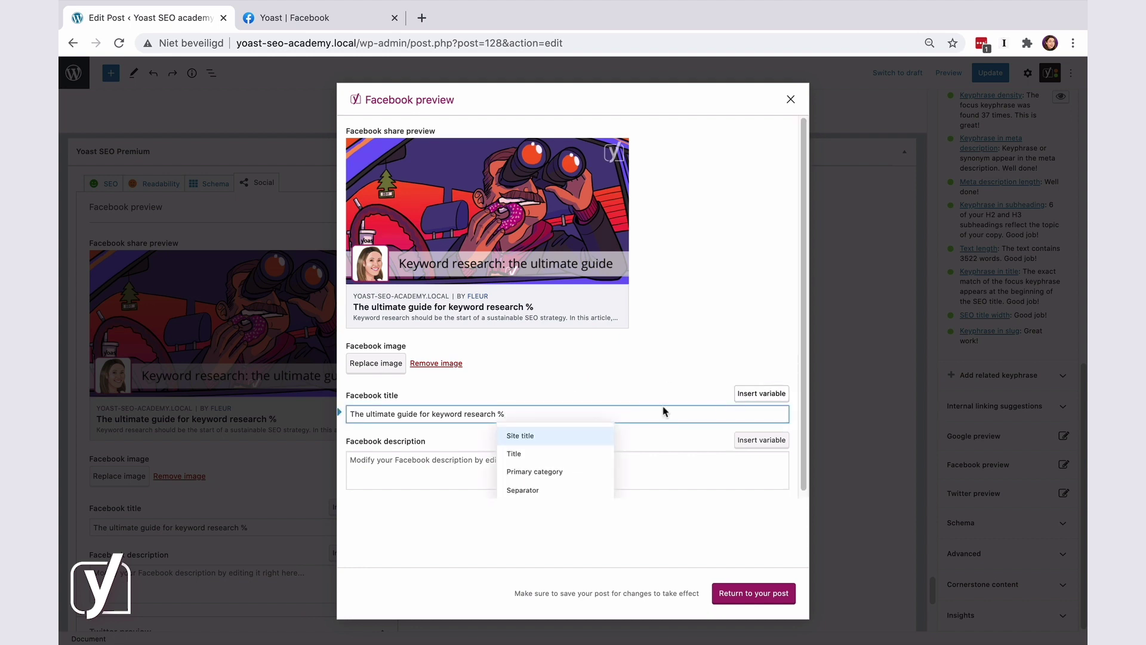
pyautogui.click(527, 490)
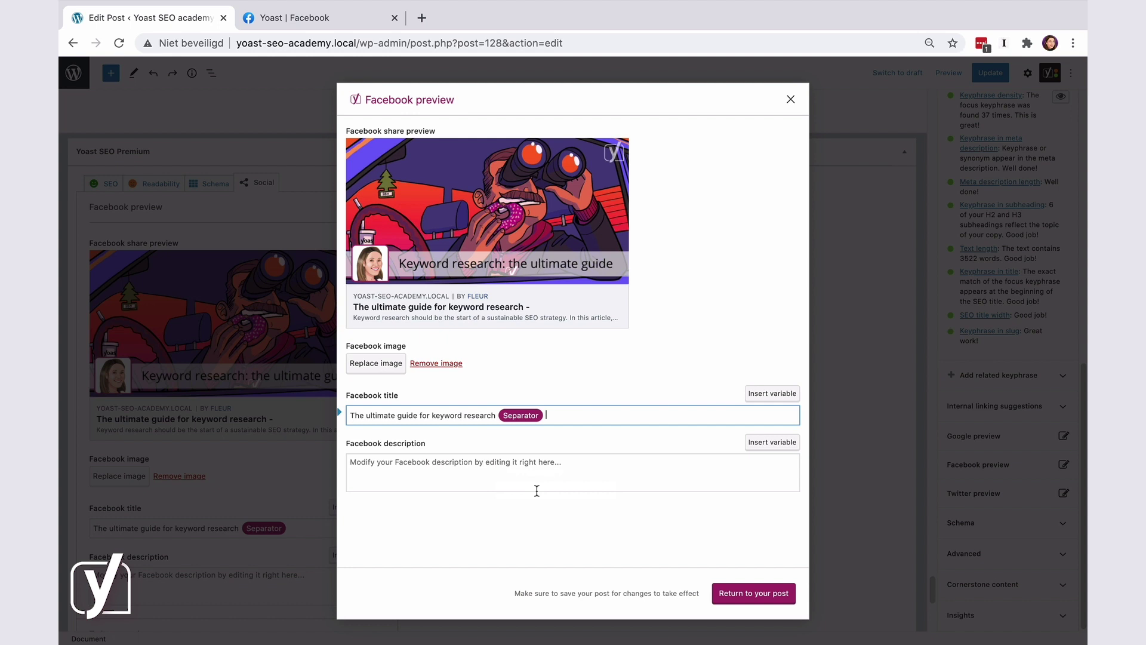
pyautogui.click(760, 395)
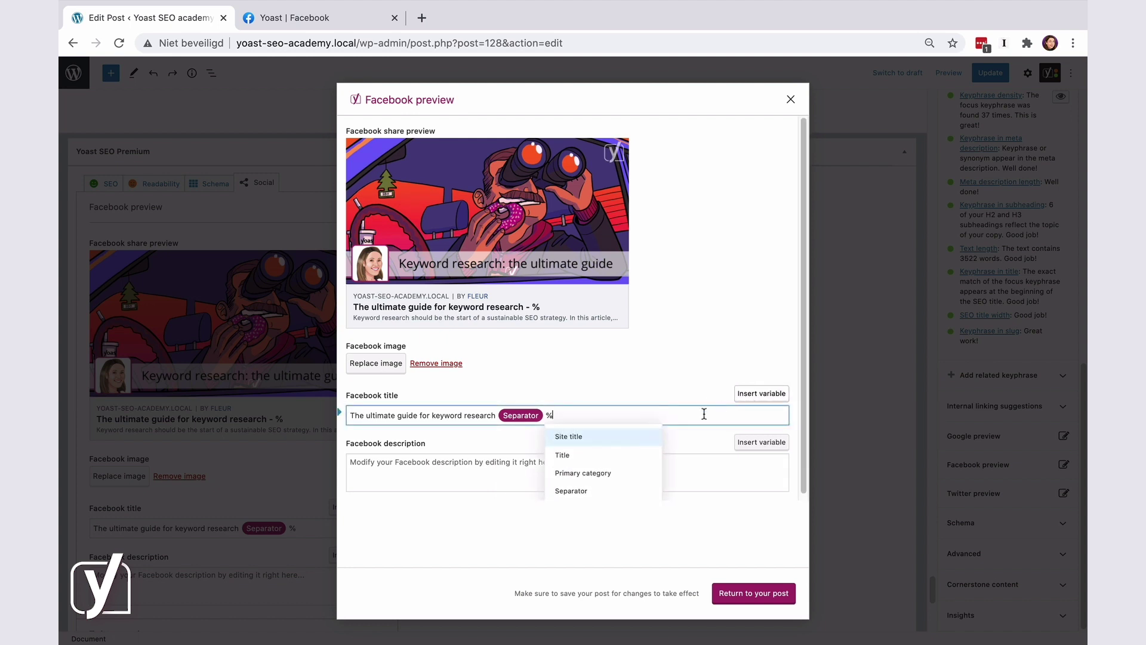
pyautogui.click(598, 439)
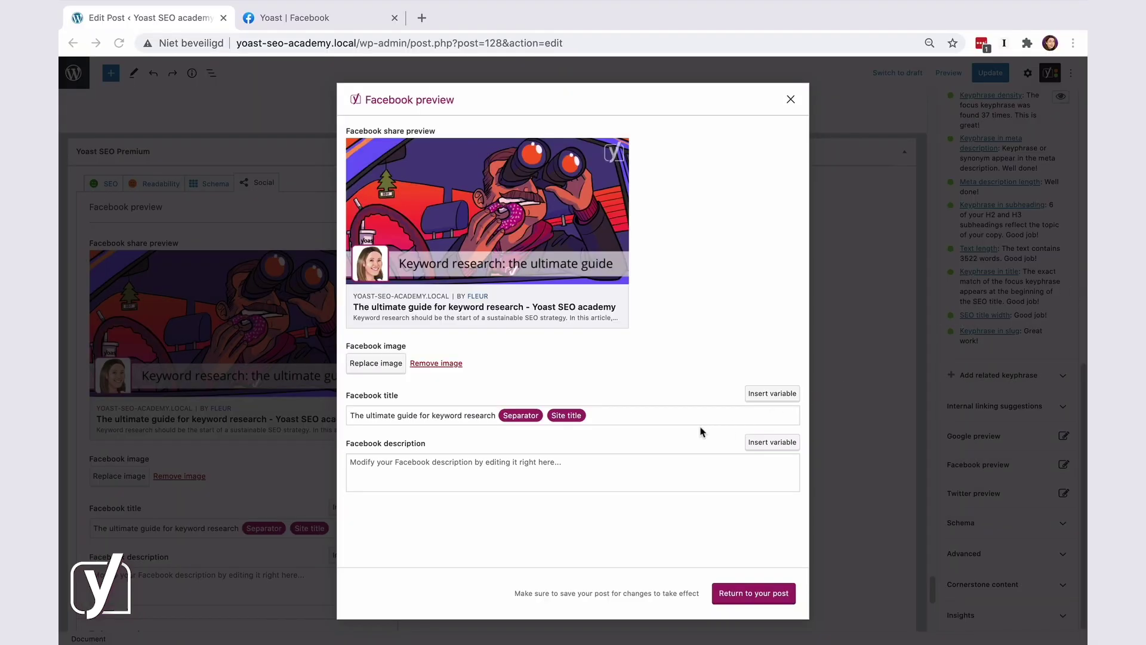
# - Paste the two-sentence keyword research description into the Facebook description, return to the post and update it
pyautogui.click(442, 466)
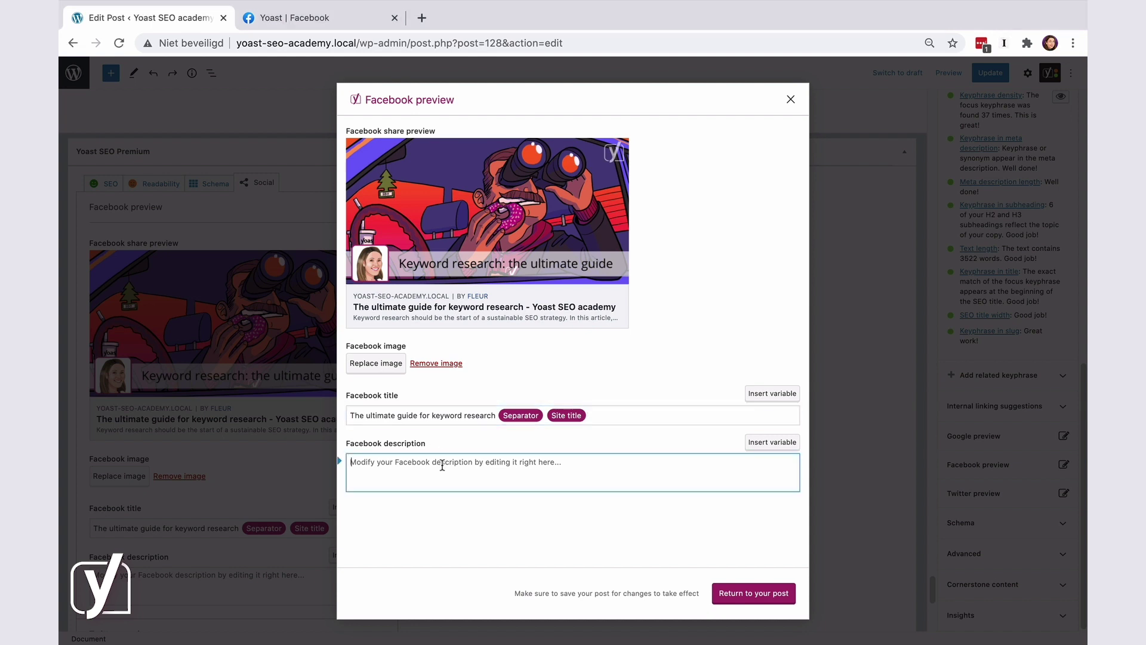
pyautogui.write("The first step in every content SEO strategy should be executing keyword research. In this ultimate guide, we'll teach you how to do that.")
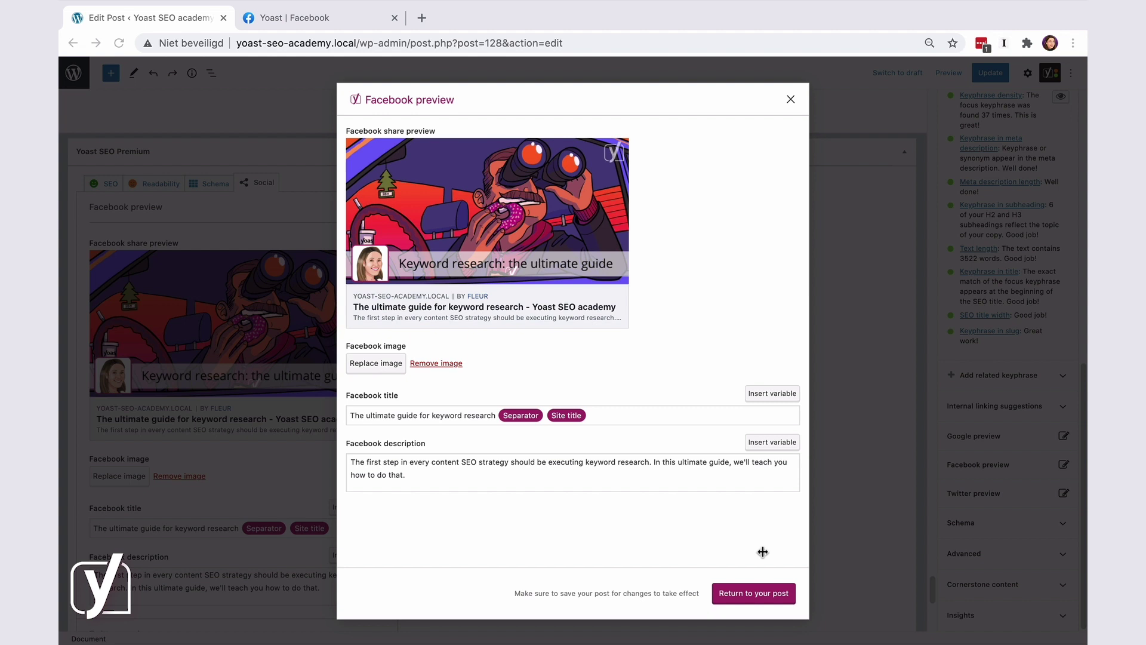
pyautogui.click(753, 596)
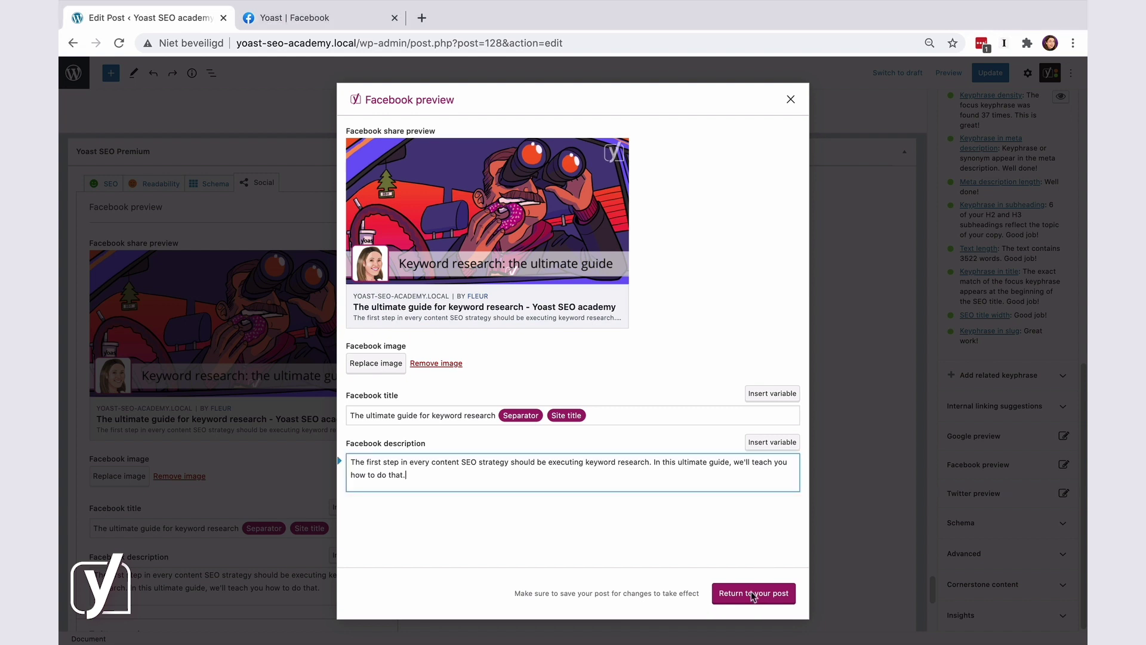
pyautogui.click(753, 594)
pyautogui.click(977, 71)
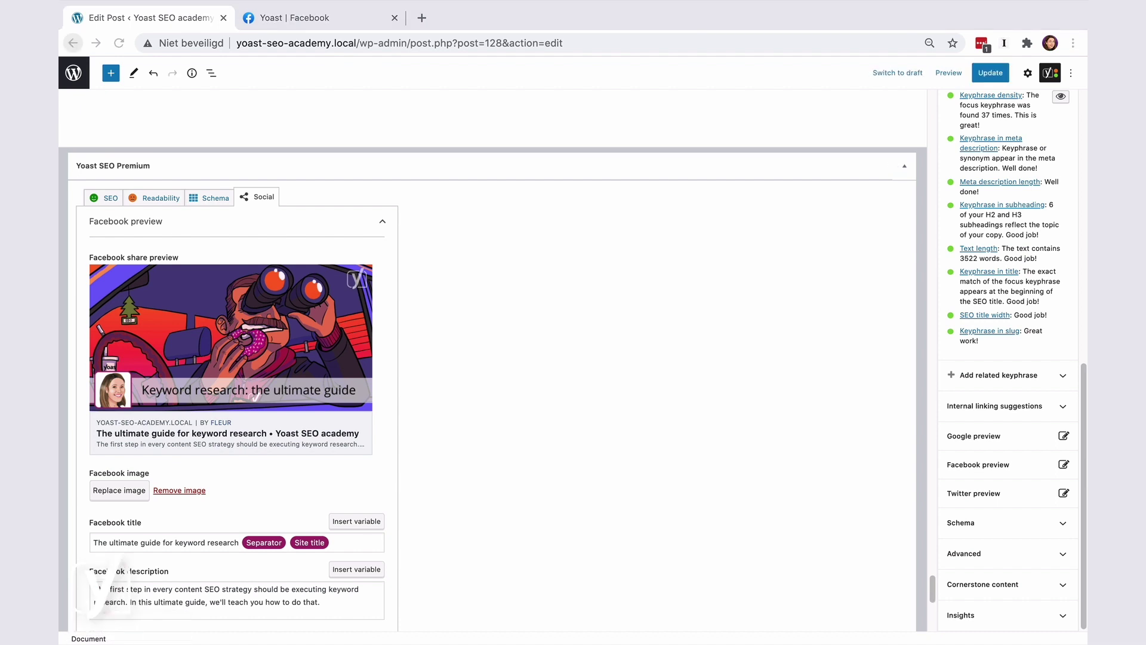
# - View the Twitter share preview, which reuses the Facebook details, and close it
pyautogui.click(995, 499)
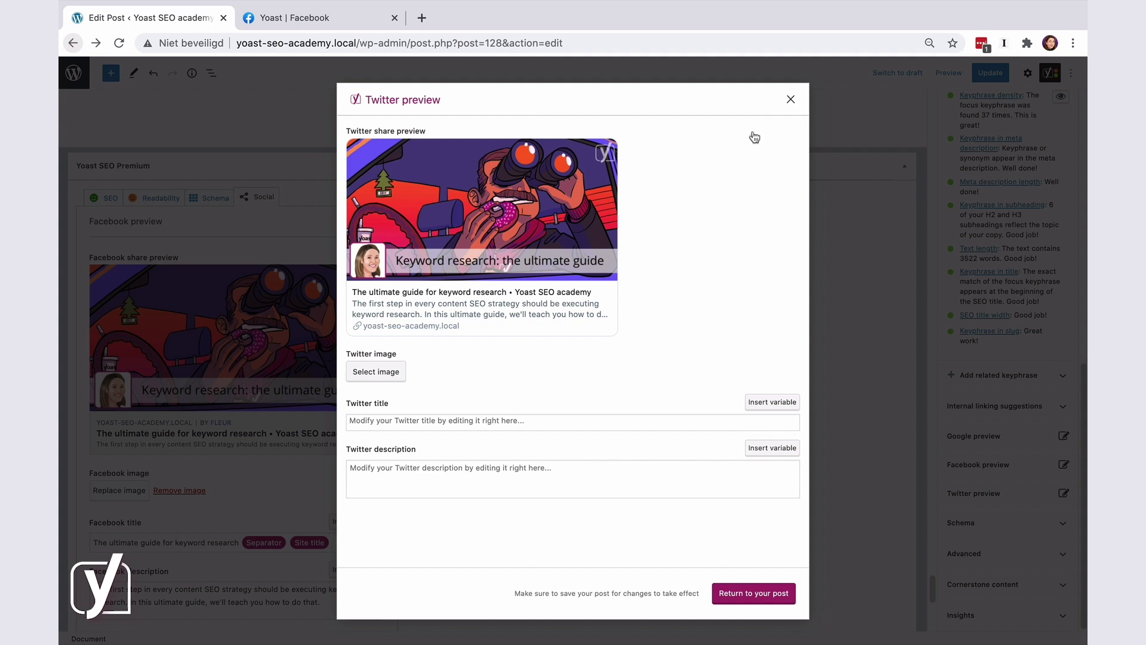
pyautogui.click(790, 100)
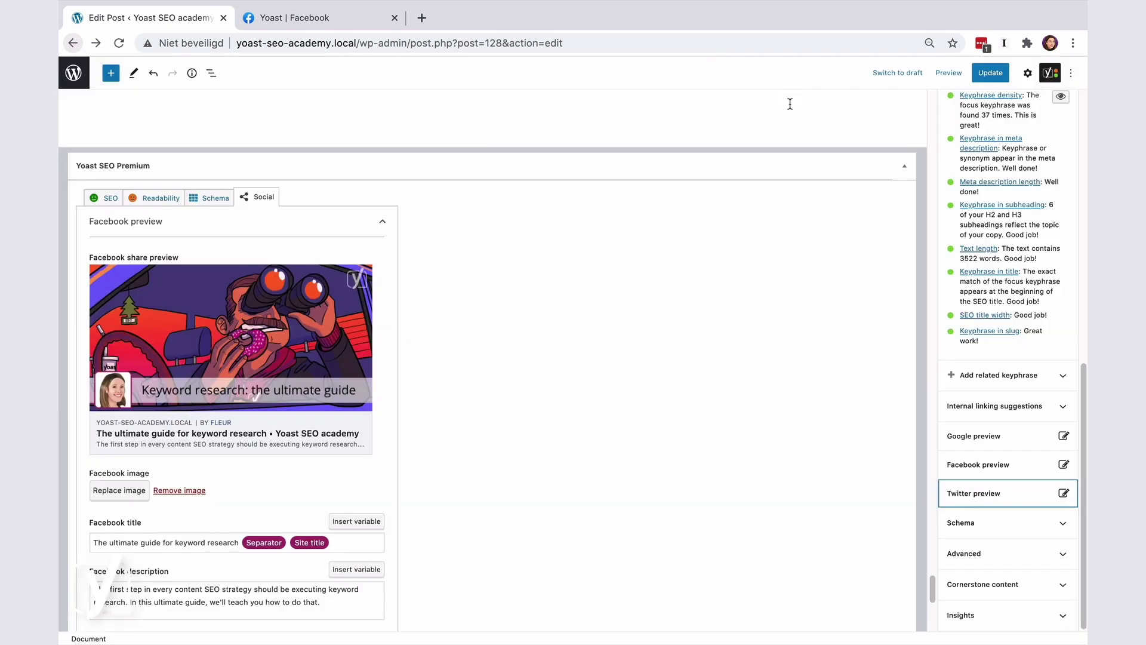
# - Leave the post editor and go to Yoast SEO's Social settings
pyautogui.click(76, 72)
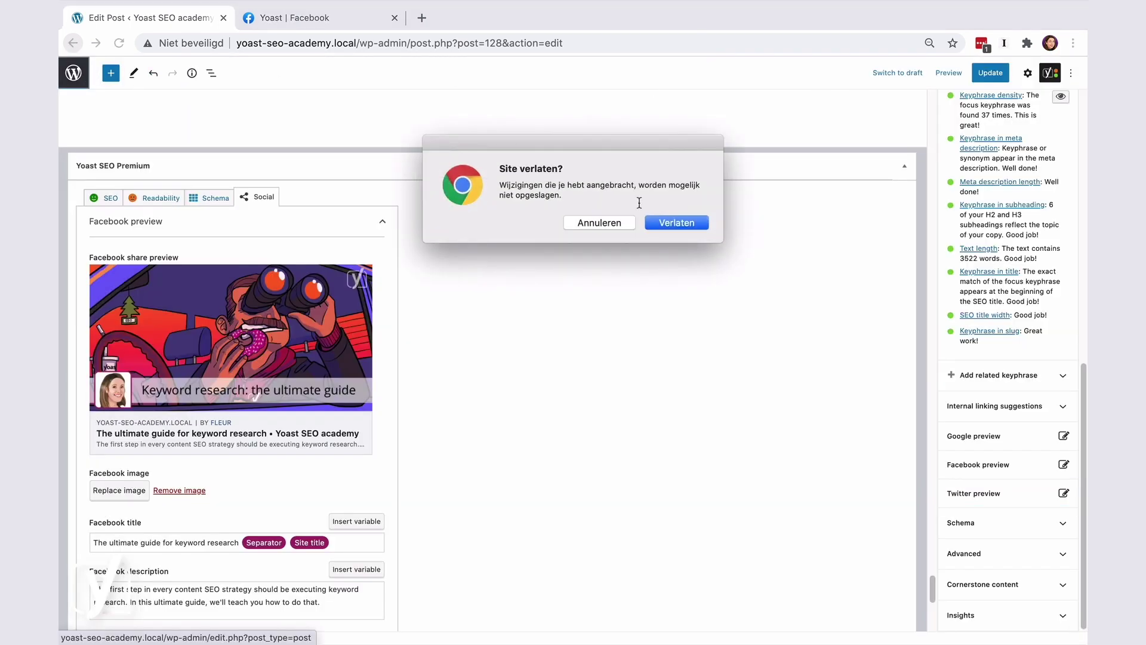
pyautogui.click(695, 225)
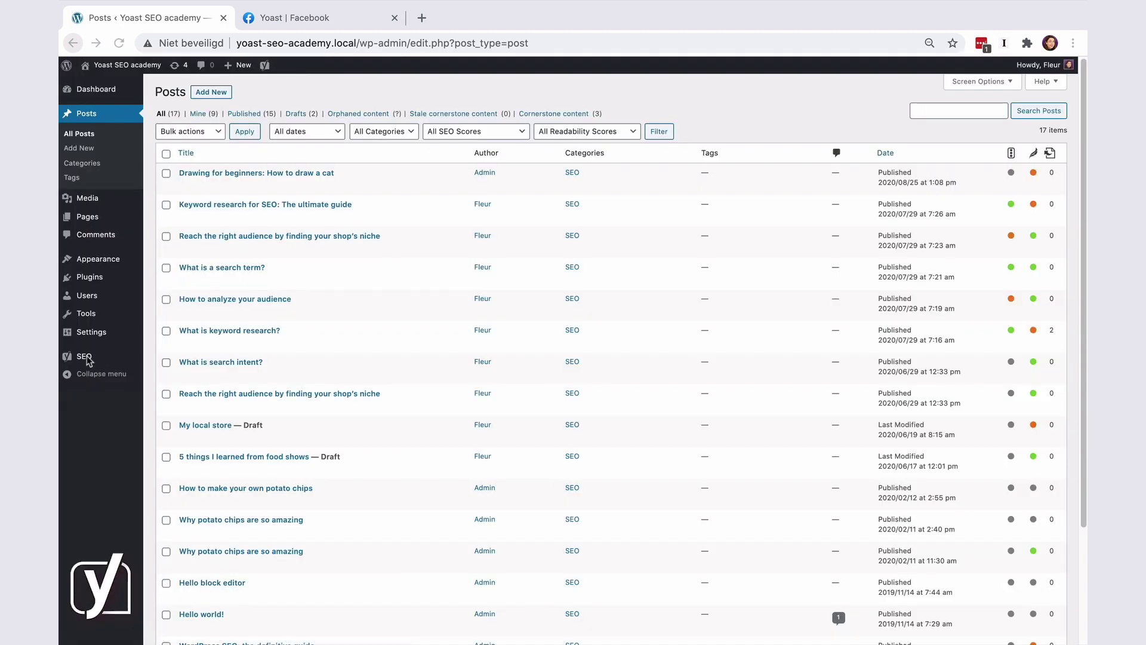
pyautogui.click(84, 358)
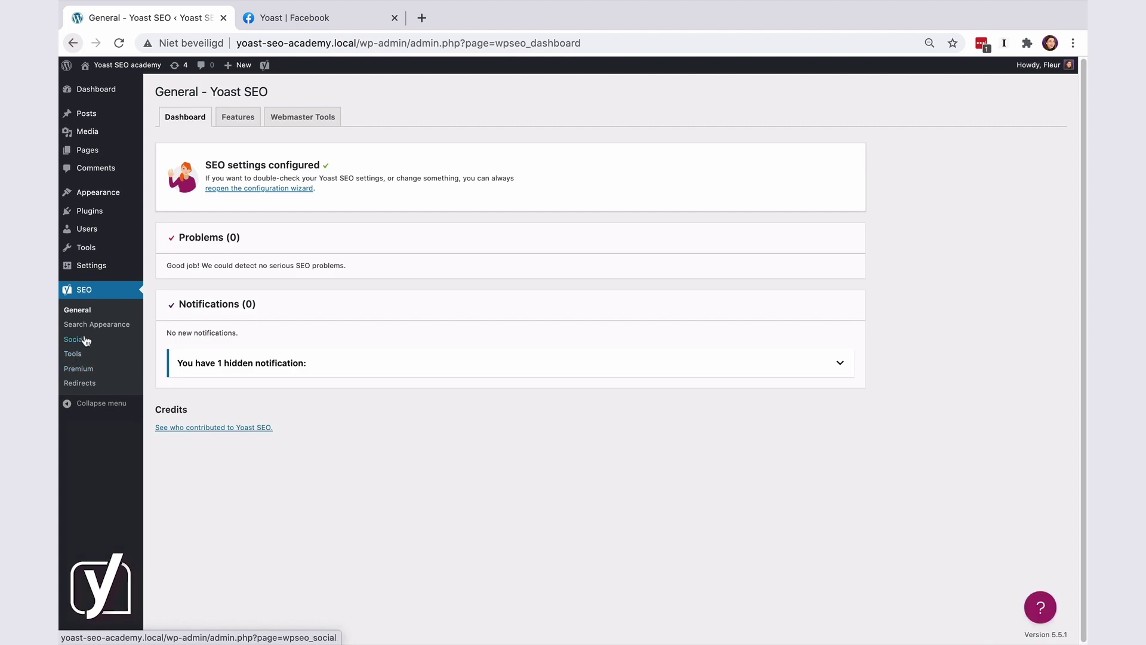
pyautogui.click(85, 340)
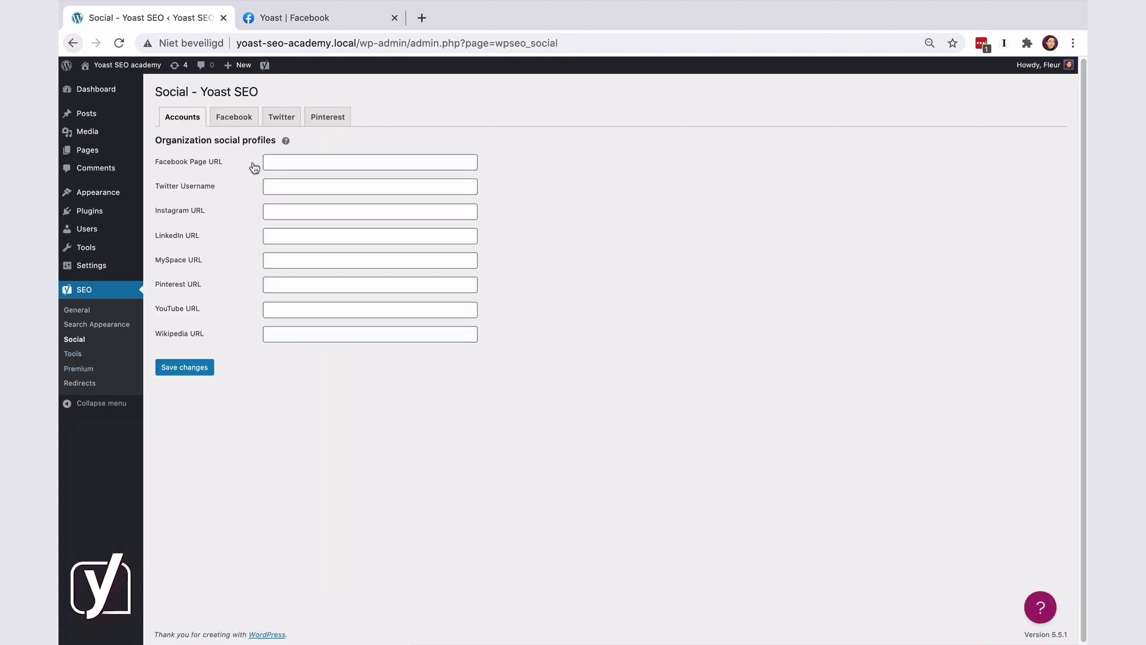
# - Set the default Twitter card type to Summary, save, and go back to Posts
pyautogui.click(281, 128)
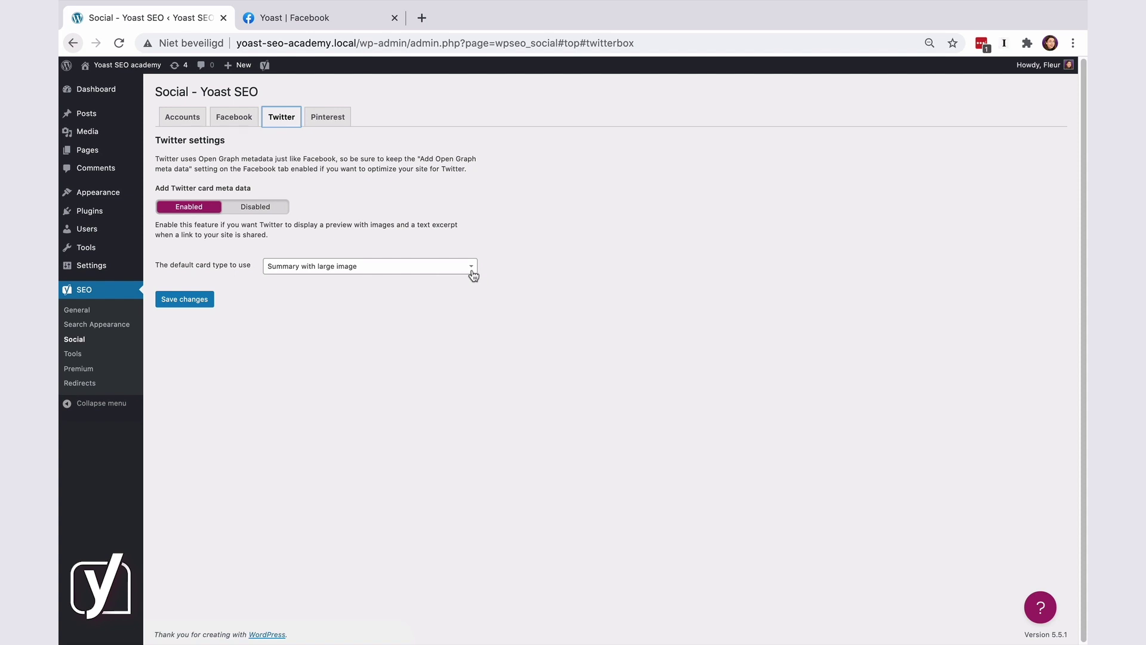
pyautogui.click(472, 274)
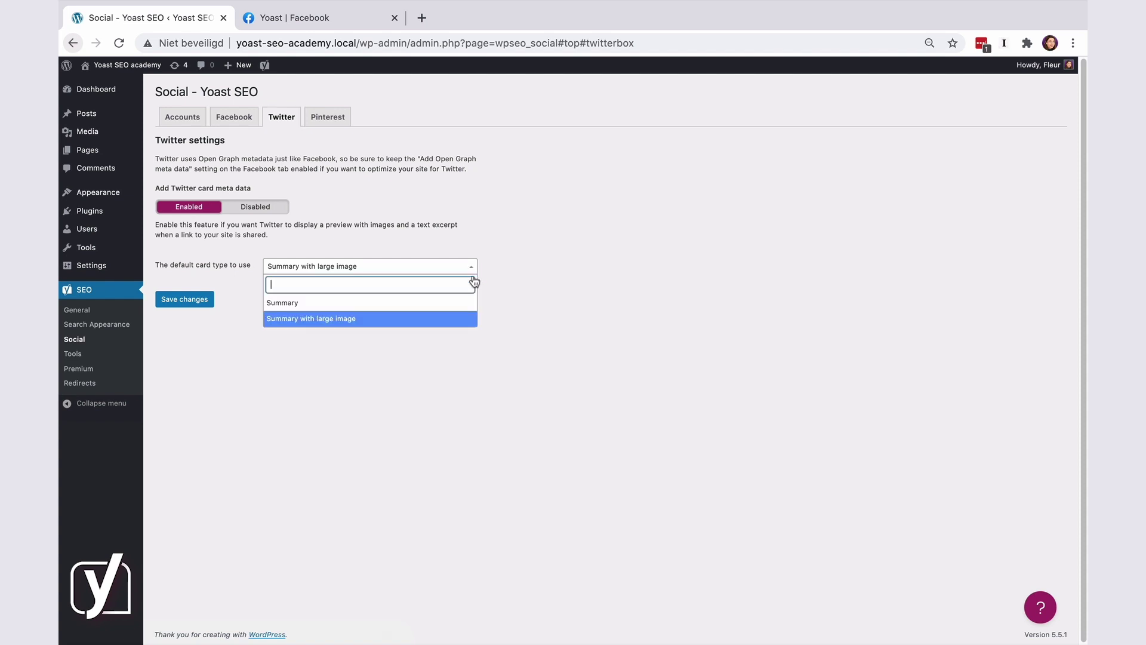
pyautogui.click(434, 305)
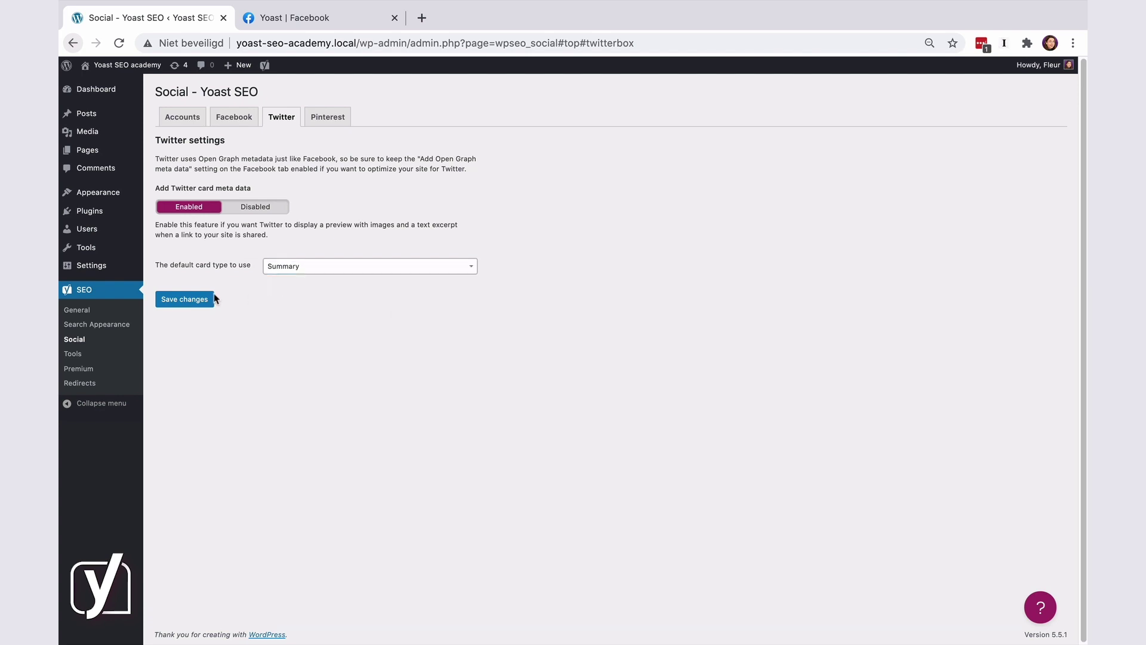
pyautogui.click(183, 305)
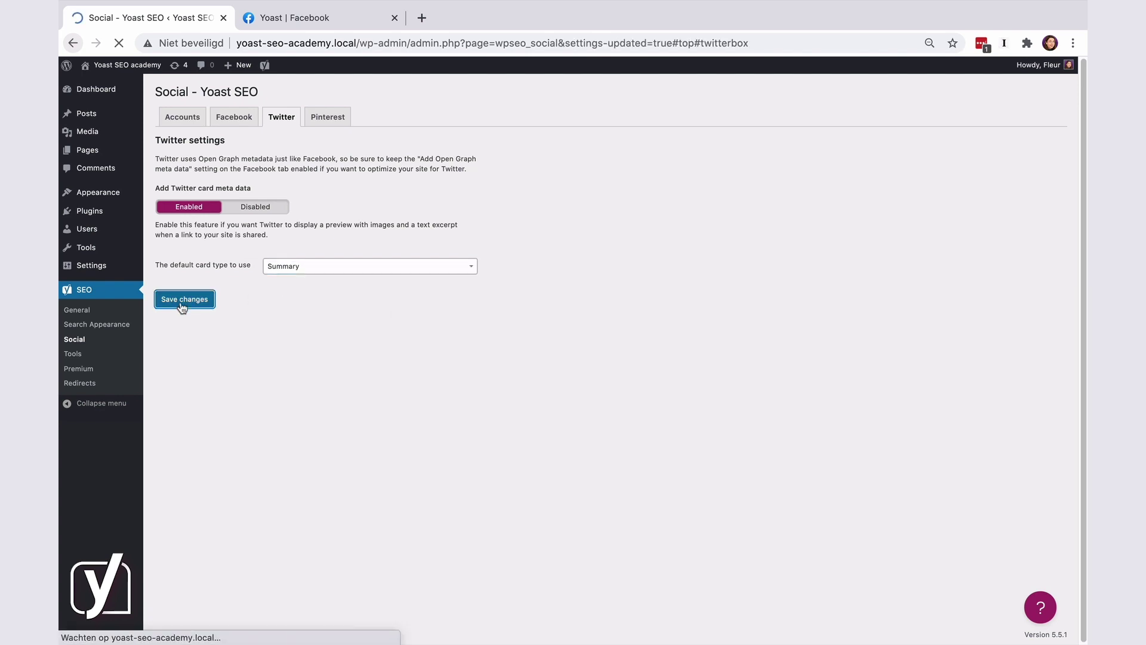
pyautogui.click(98, 118)
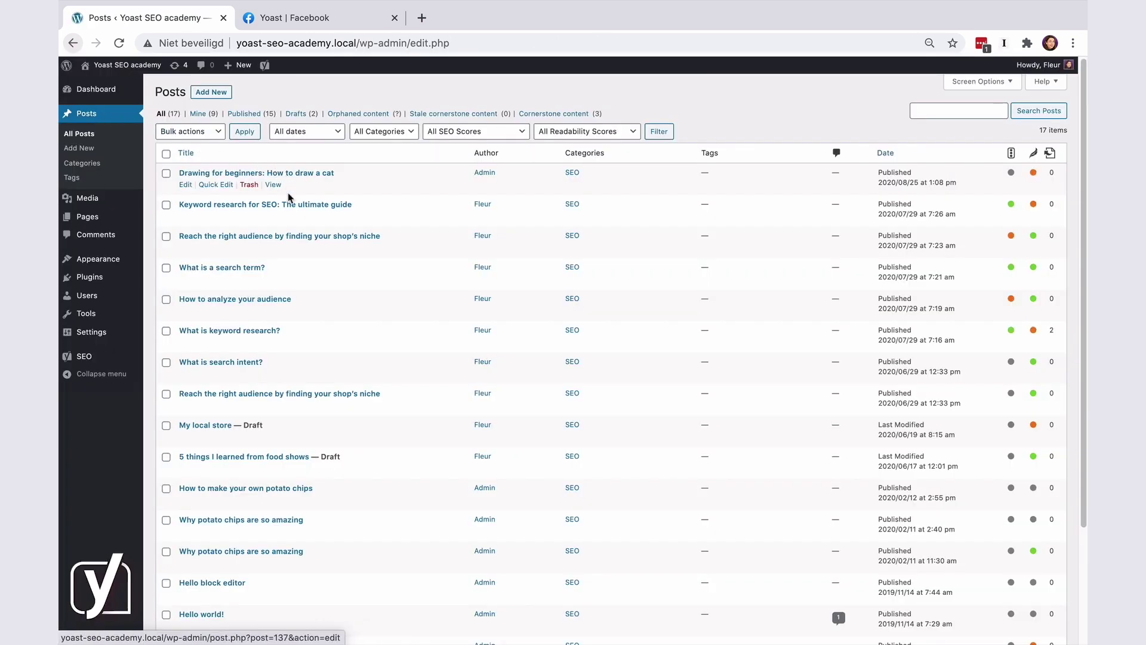
# - Reopen the keyword research post and view its compact Summary Twitter card preview
pyautogui.click(286, 206)
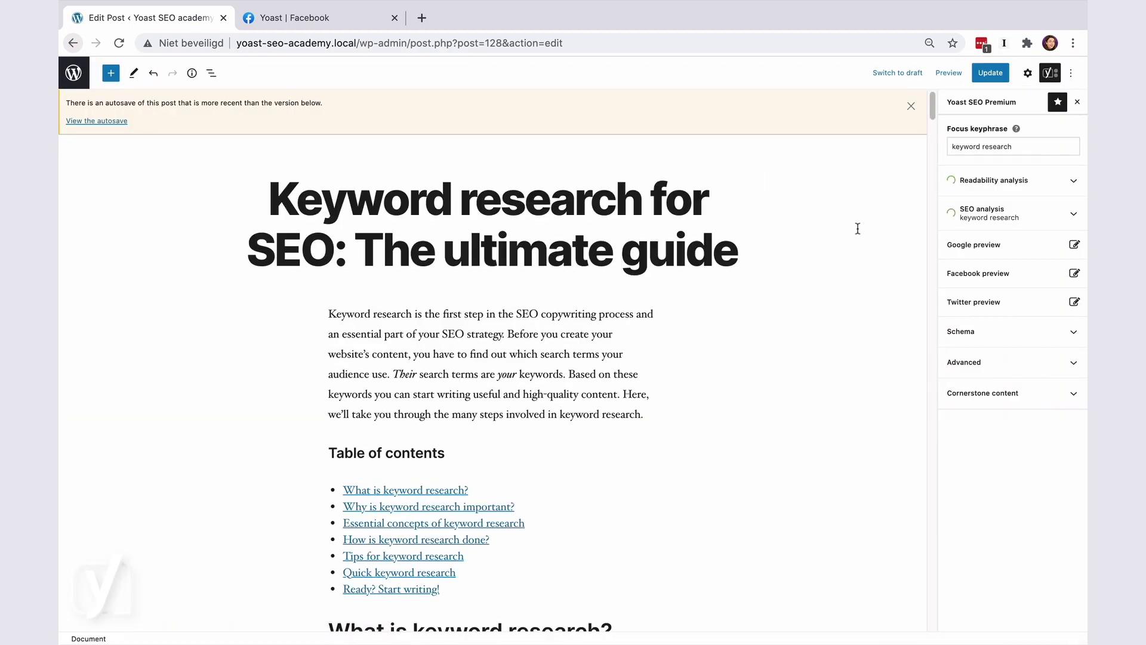
pyautogui.click(1009, 366)
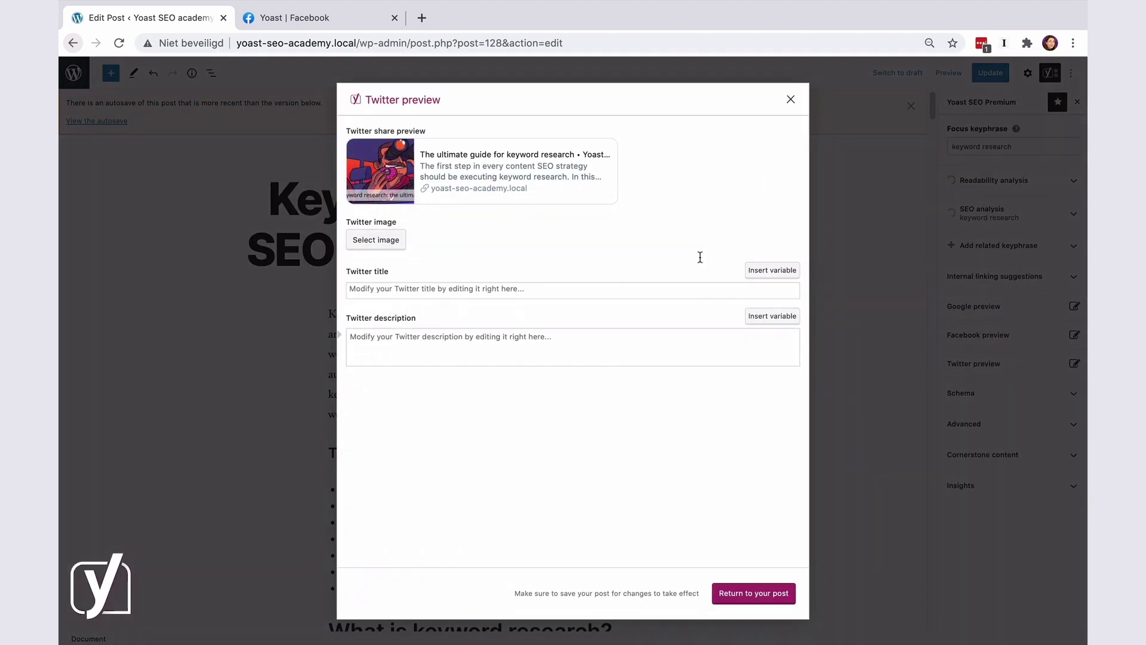